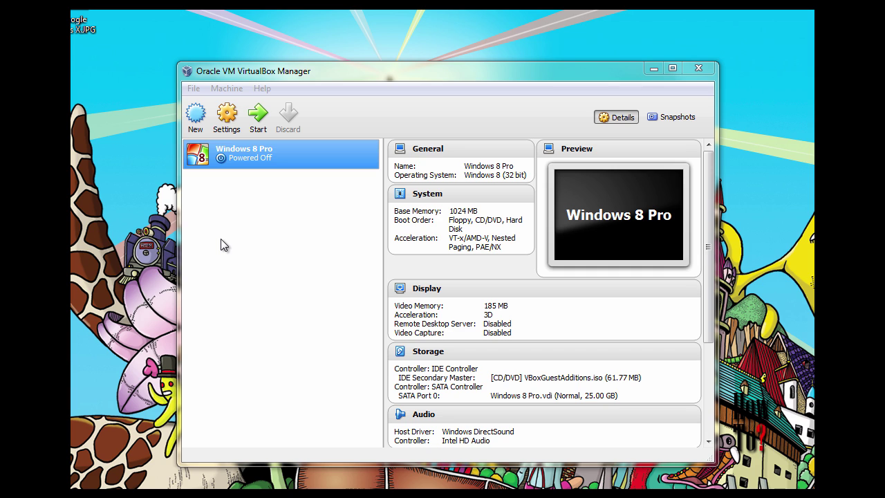
# Create a new virtual machine named Windows 10 Preview with the type Microsoft Windows
pyautogui.click(205, 123)
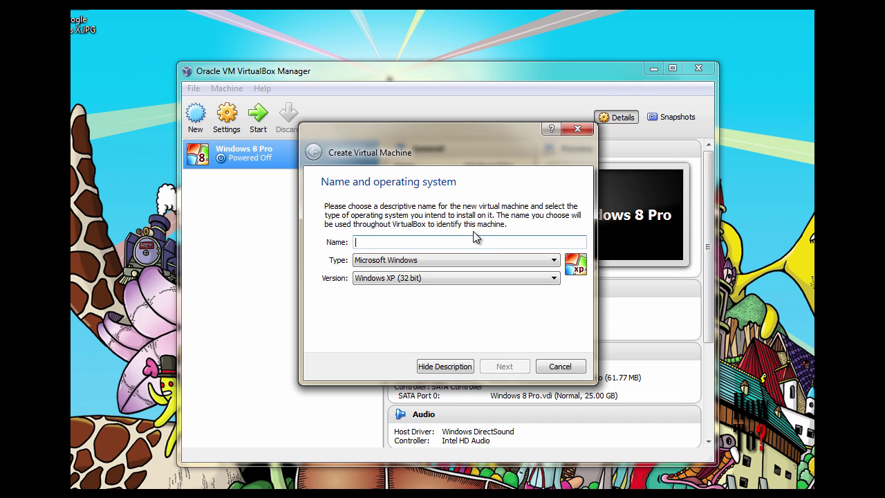
pyautogui.write('W')
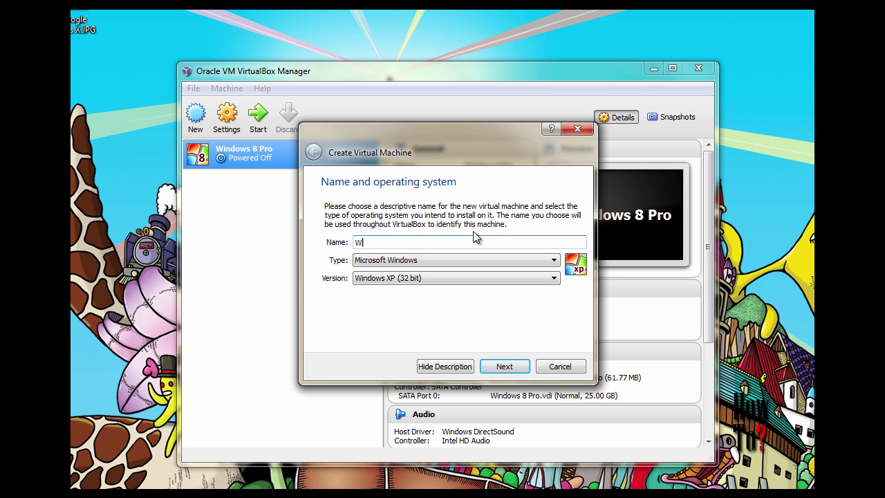
pyautogui.write('indows 10 Preview')
pyautogui.click(413, 261)
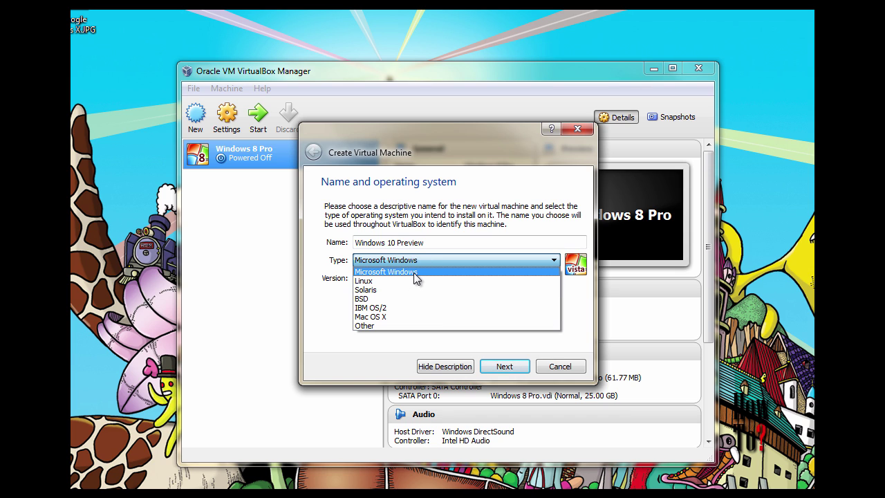
pyautogui.click(414, 272)
# Set the new machine's operating system version to Windows 8 (32 bit) and continue to the memory settings
pyautogui.click(419, 277)
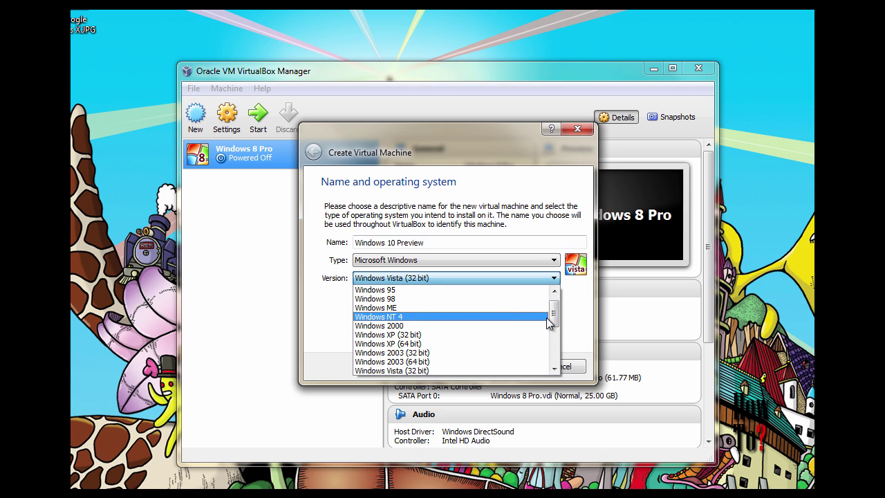
pyautogui.moveTo(554, 311); pyautogui.dragTo(553, 348)
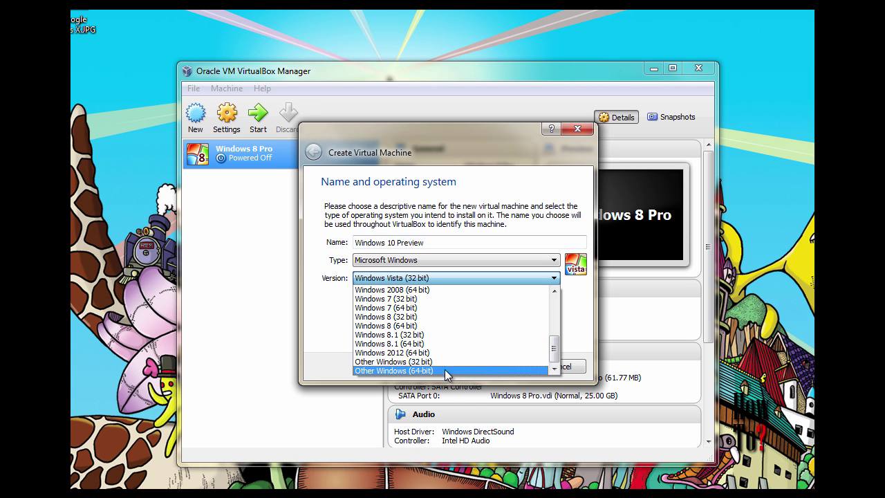
pyautogui.press('Escape')
pyautogui.click(408, 278)
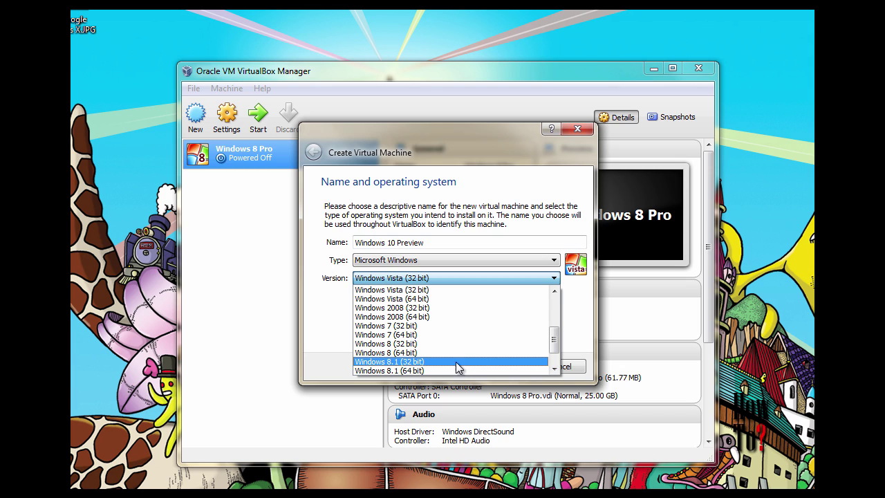
pyautogui.moveTo(554, 349); pyautogui.dragTo(553, 344)
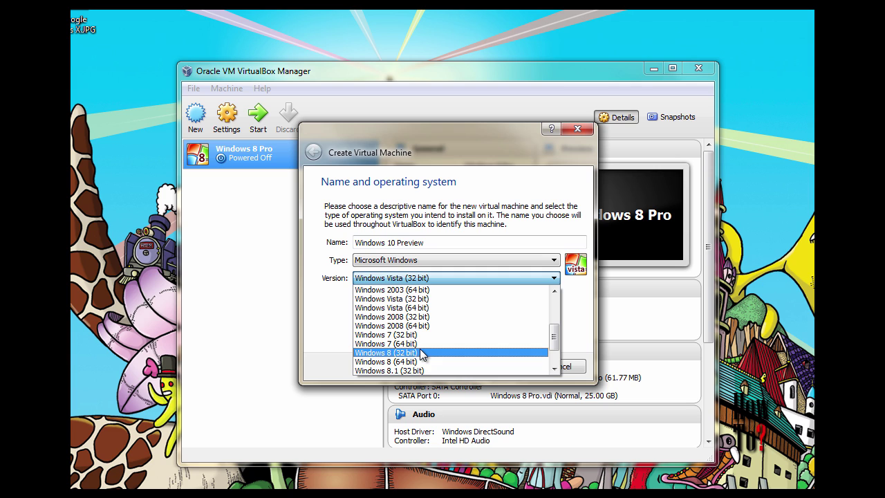
pyautogui.click(420, 350)
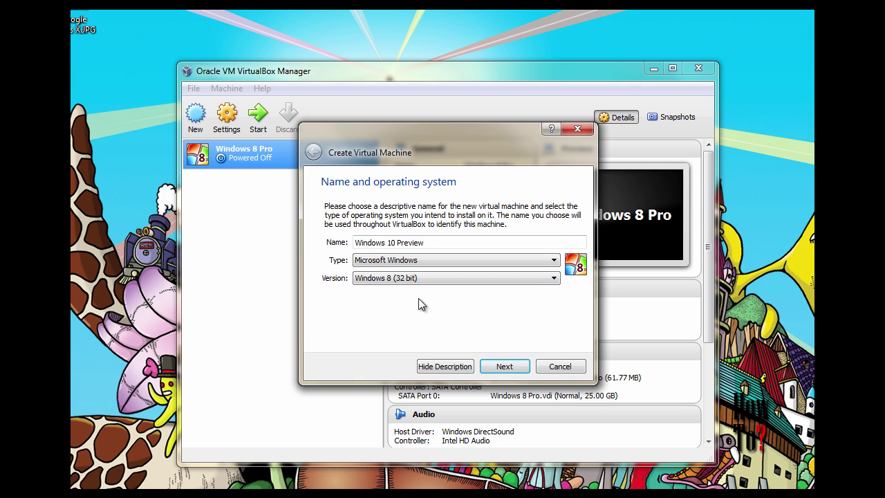
pyautogui.click(504, 365)
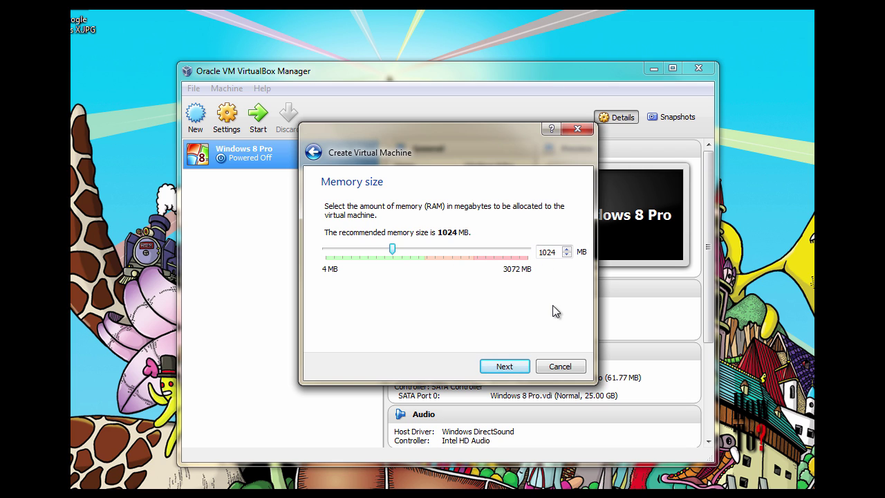
# Accept the memory size of 1024 MB and choose to create a virtual hard drive now
pyautogui.click(515, 368)
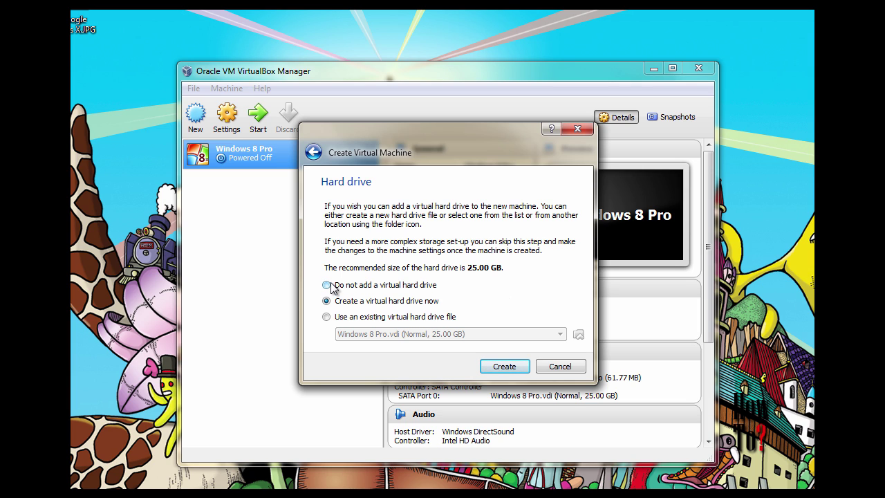
pyautogui.click(326, 317)
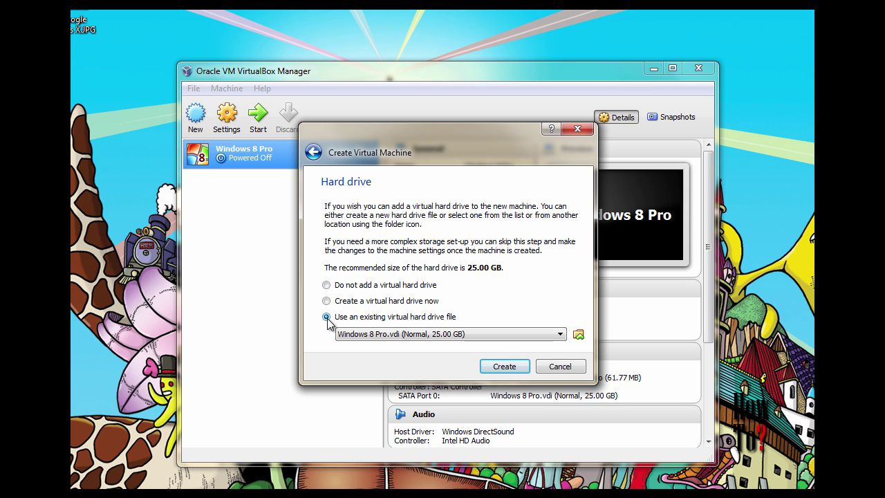
pyautogui.click(330, 300)
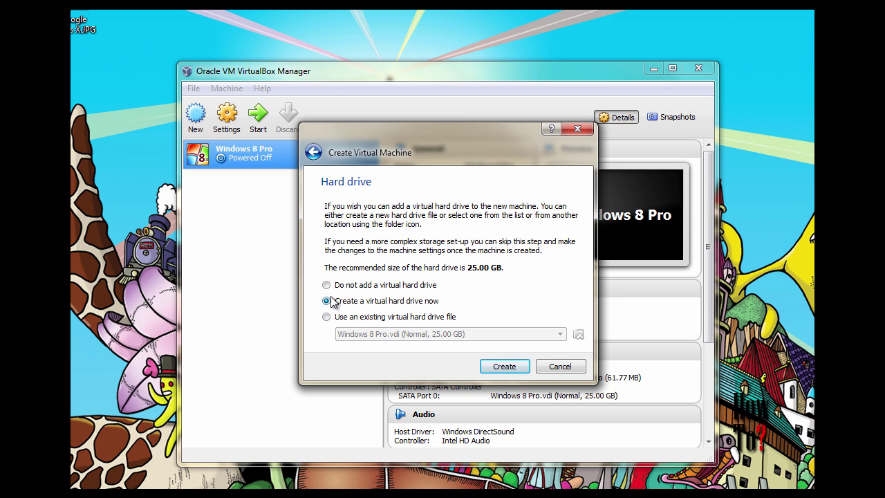
pyautogui.click(326, 285)
pyautogui.click(327, 302)
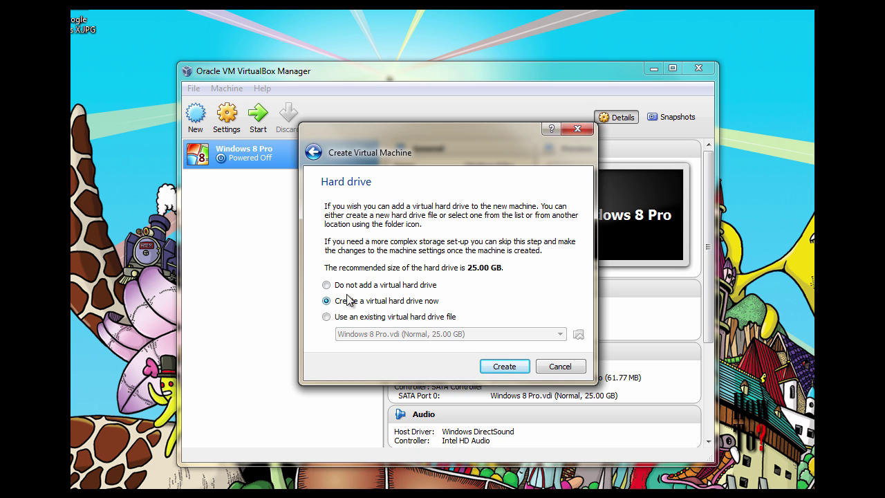
pyautogui.click(509, 368)
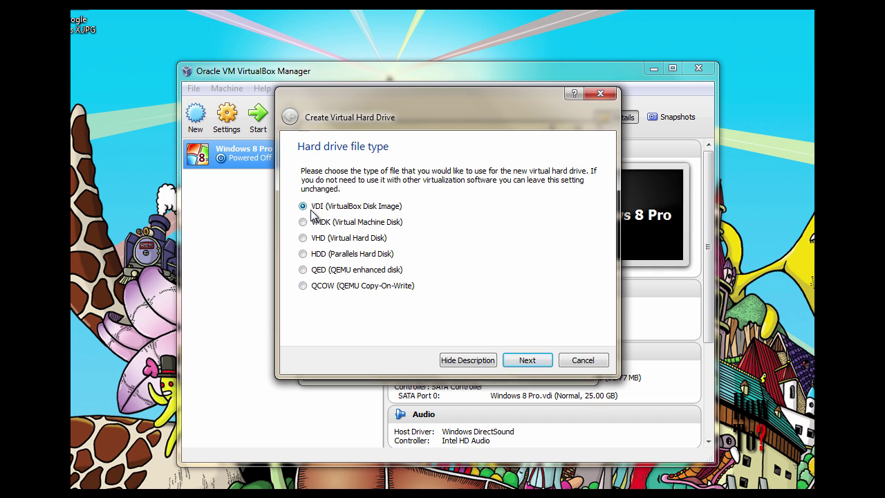
# Choose VDI (VirtualBox Disk Image) as the hard drive file type with fixed size storage
pyautogui.click(520, 361)
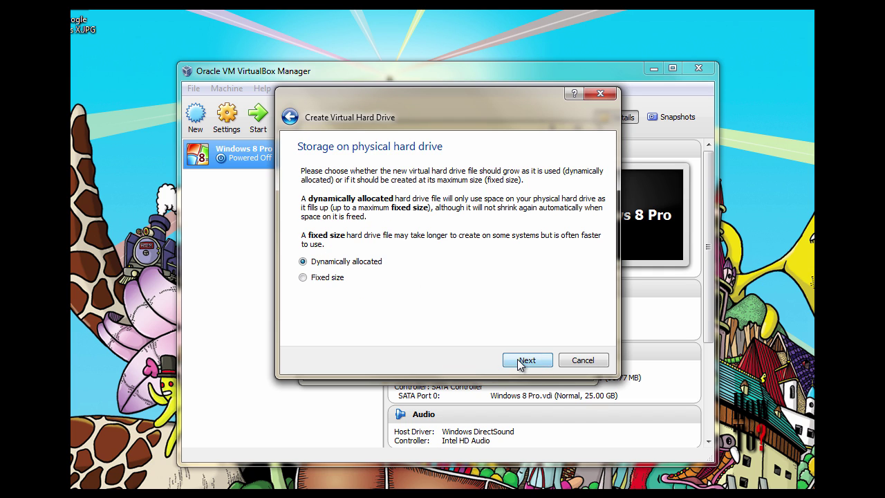
pyautogui.click(337, 280)
pyautogui.click(527, 360)
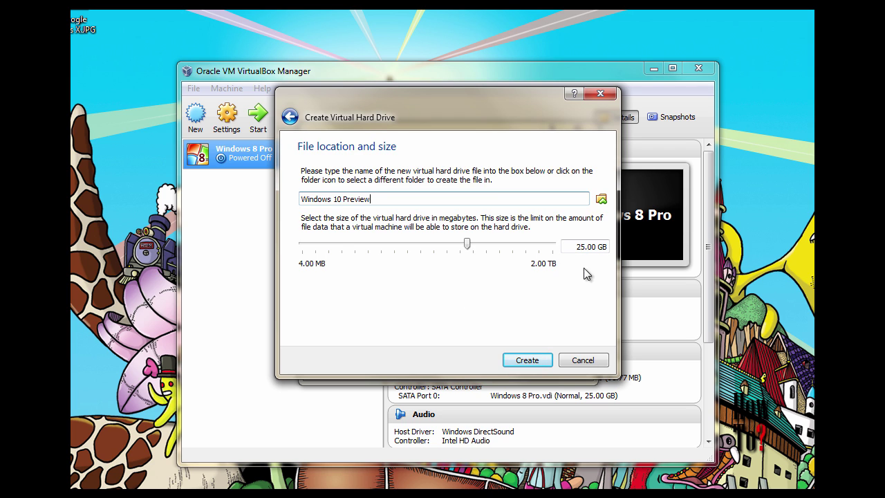
# Set the virtual hard drive size to 25 GB and create the Windows 10 Preview drive file
pyautogui.click(582, 247)
pyautogui.moveTo(581, 247); pyautogui.dragTo(586, 247)
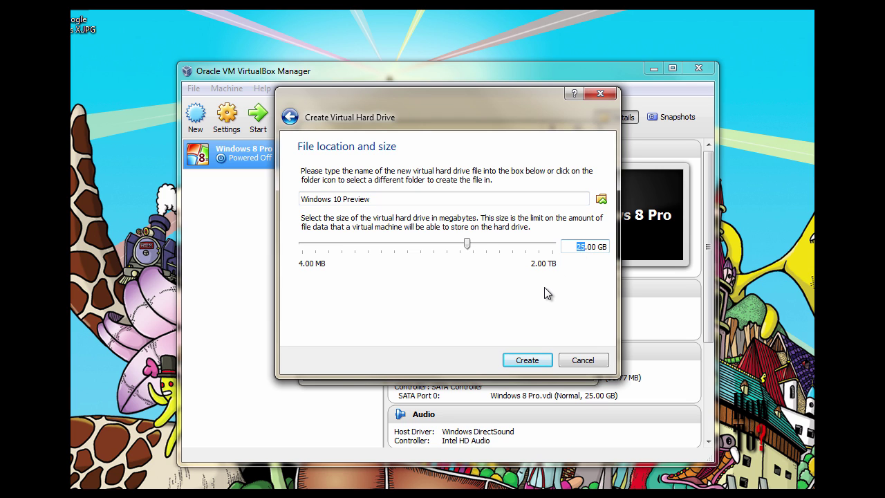
pyautogui.write('25')
pyautogui.click(519, 366)
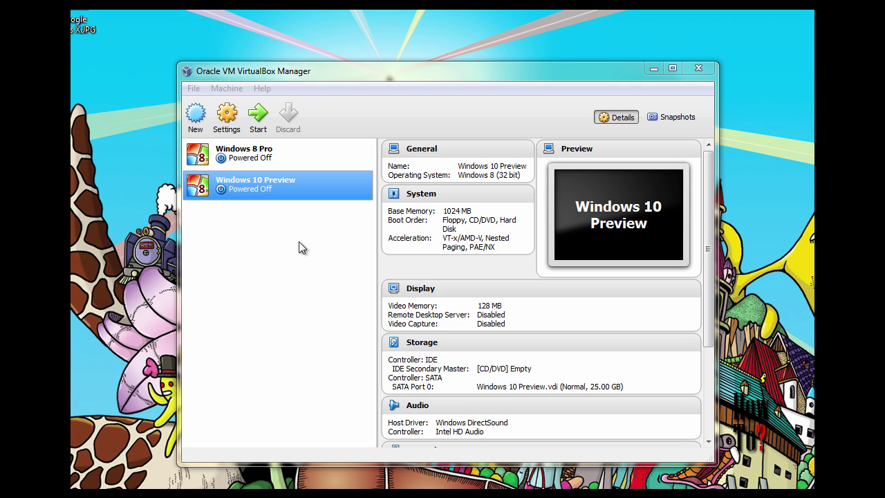
# Start the Windows 10 Preview virtual machine
pyautogui.click(277, 187)
pyautogui.rightClick(277, 187)
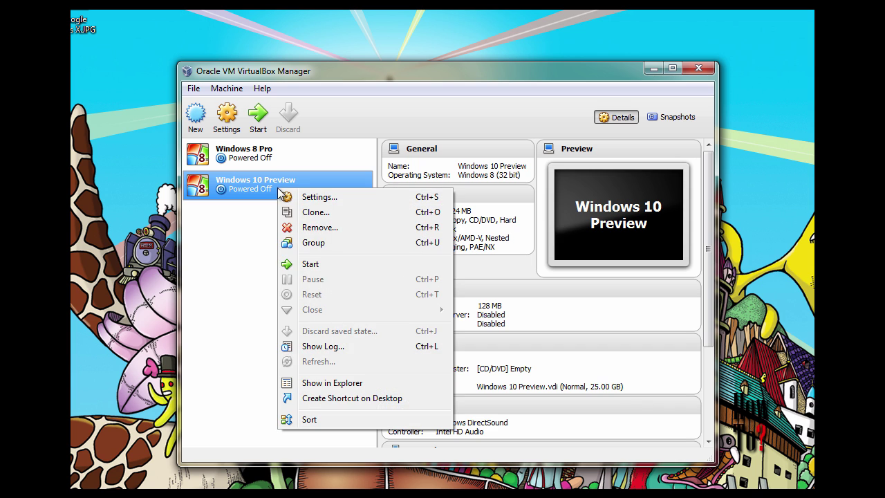
pyautogui.click(330, 265)
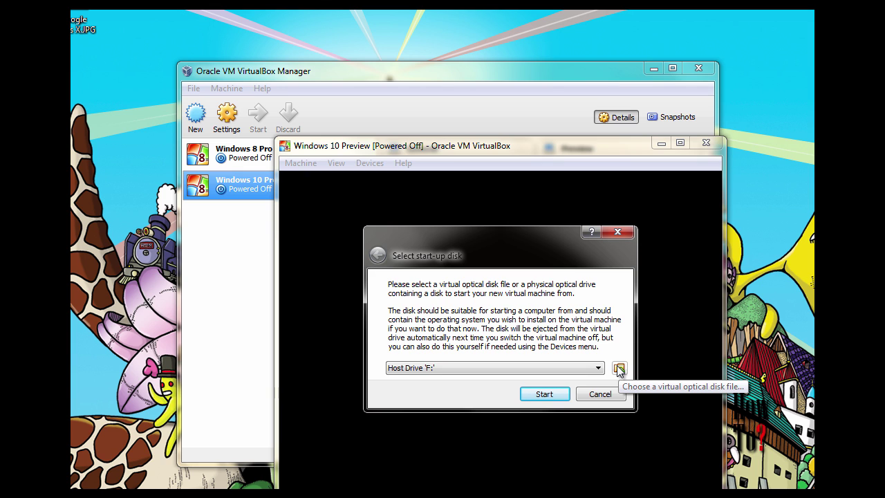
# Select WindowsTechnicalPreview-x86-EN-US.iso as the start-up disk and boot the virtual machine from it
pyautogui.click(619, 370)
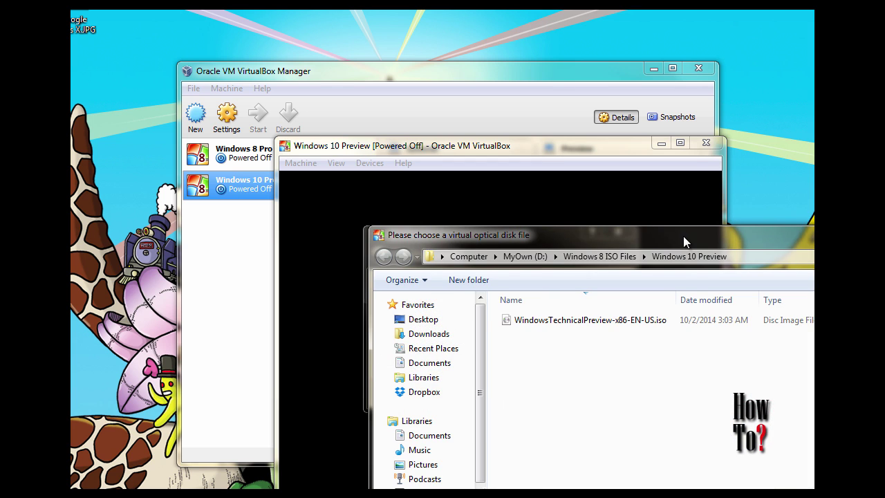
pyautogui.moveTo(683, 236); pyautogui.dragTo(462, 145)
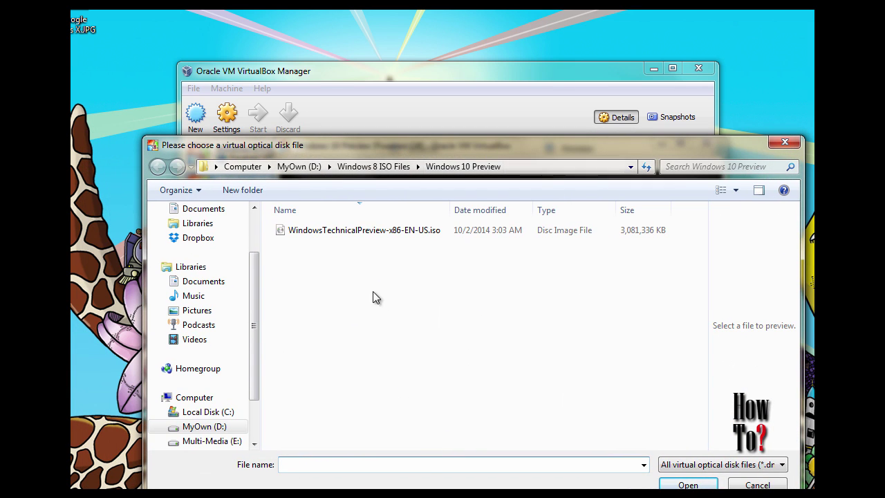
pyautogui.click(364, 230)
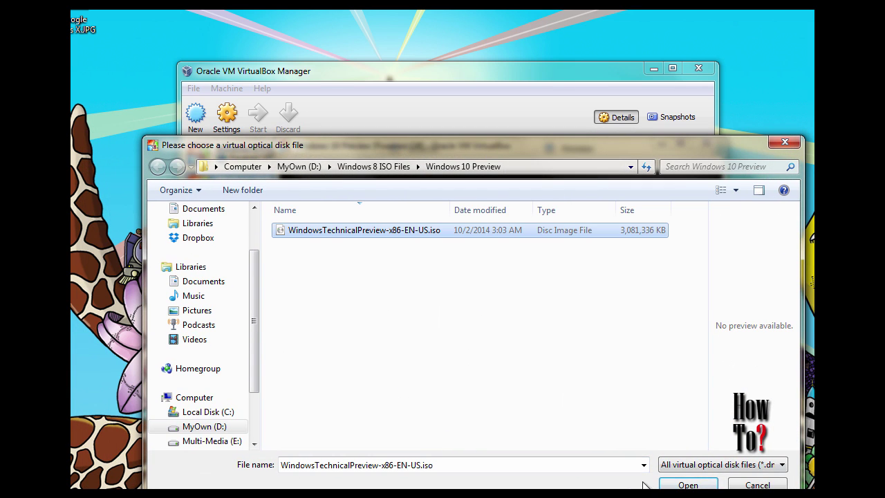
pyautogui.click(700, 486)
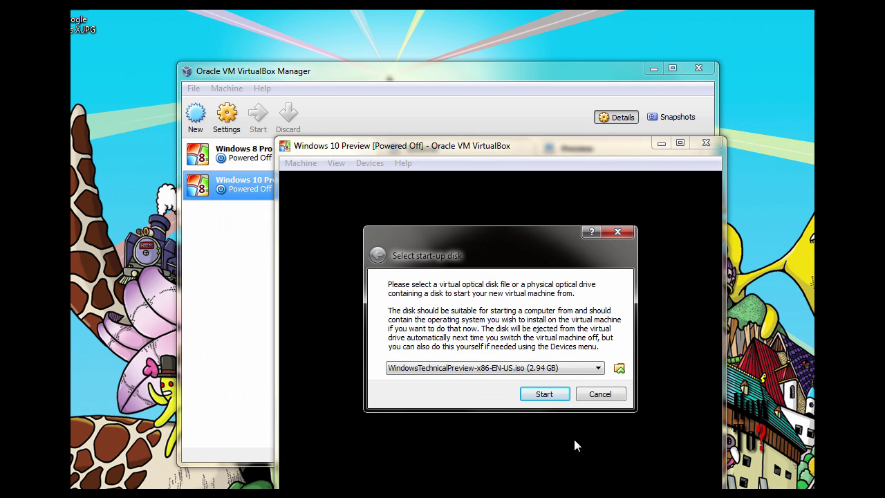
pyautogui.click(550, 394)
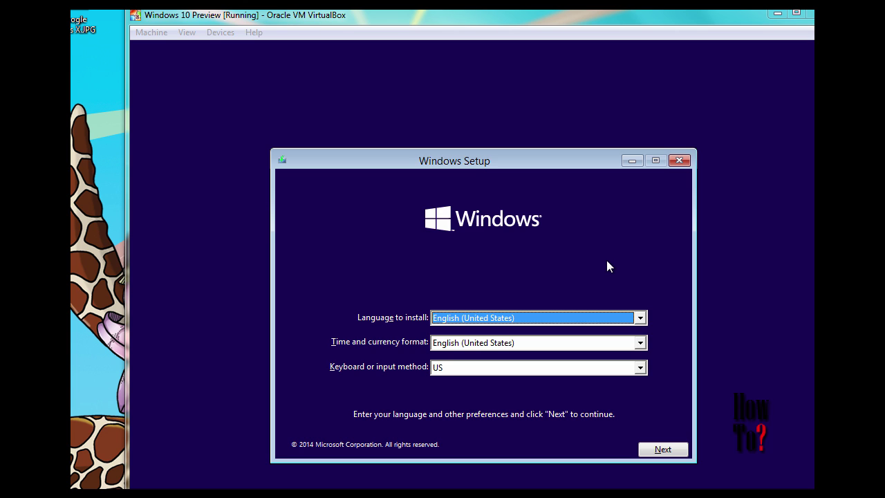
# Keep English (United States) as the language and time format with the US keyboard, and continue Windows Setup
pyautogui.click(529, 45)
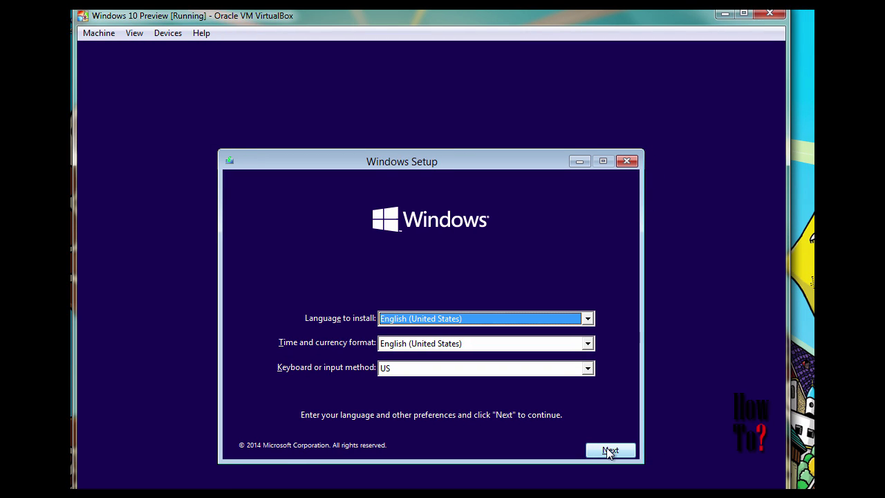
pyautogui.click(479, 319)
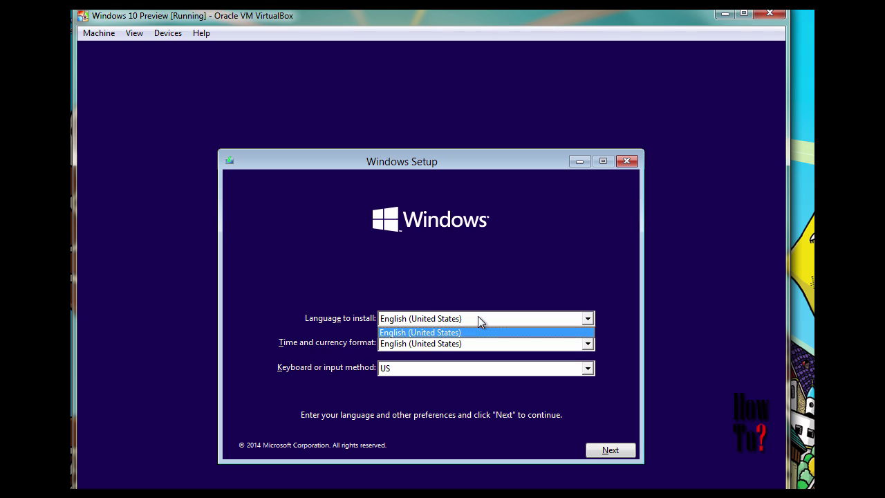
pyautogui.click(523, 166)
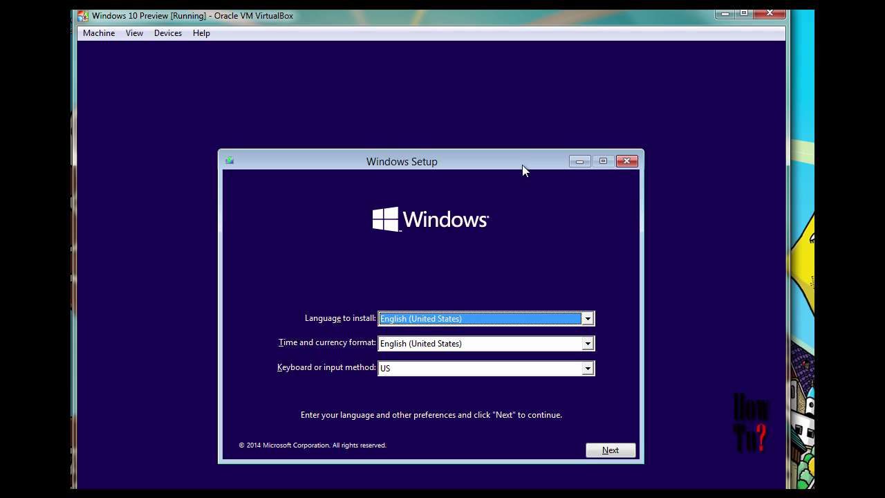
pyautogui.click(617, 444)
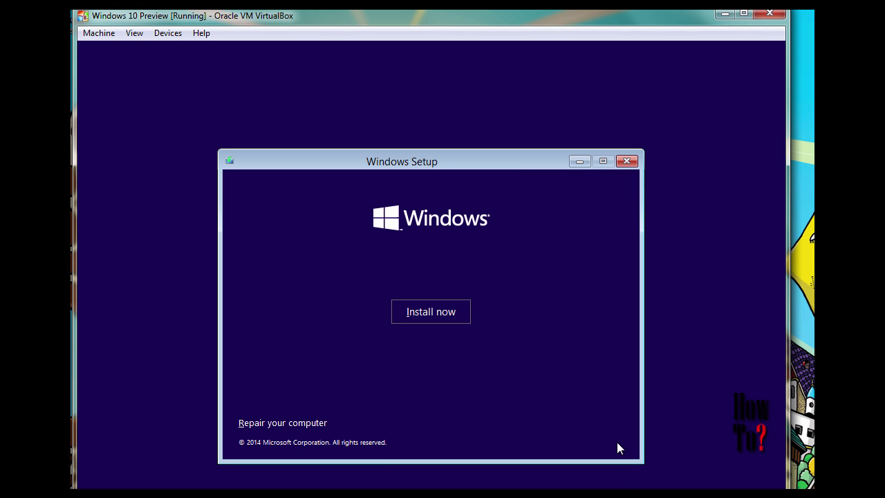
# Begin the Windows installation and accept the license terms
pyautogui.click(431, 310)
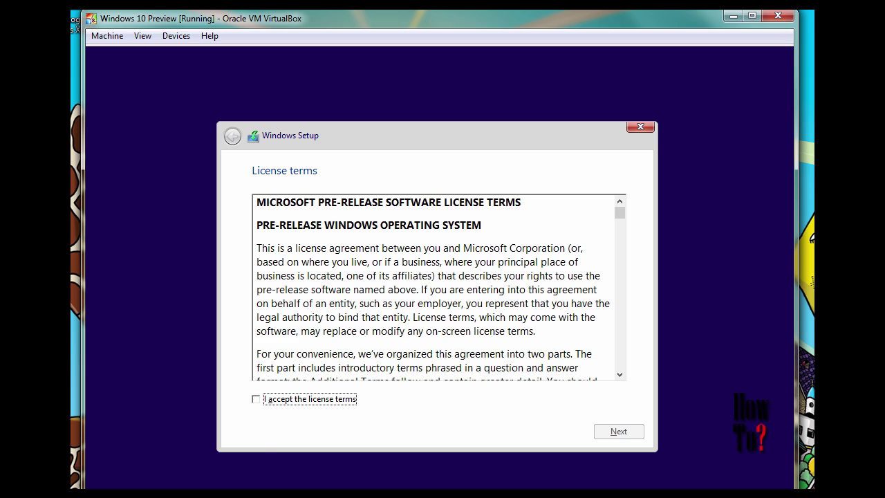
pyautogui.click(255, 399)
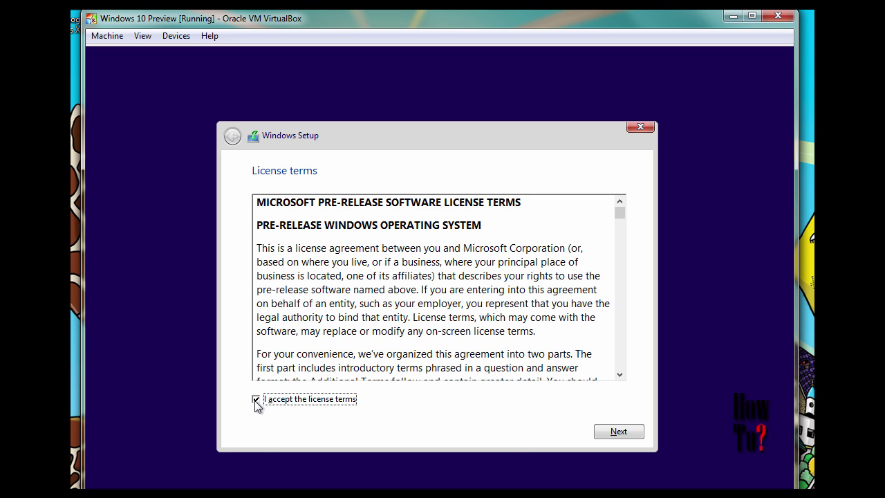
pyautogui.click(636, 435)
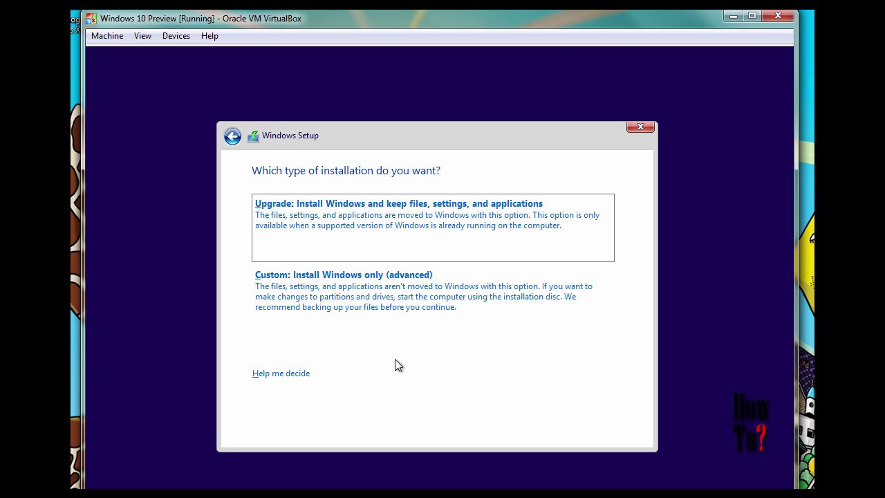
# Choose the Custom installation of Windows only and install it on Drive 0 Unallocated Space
pyautogui.click(376, 296)
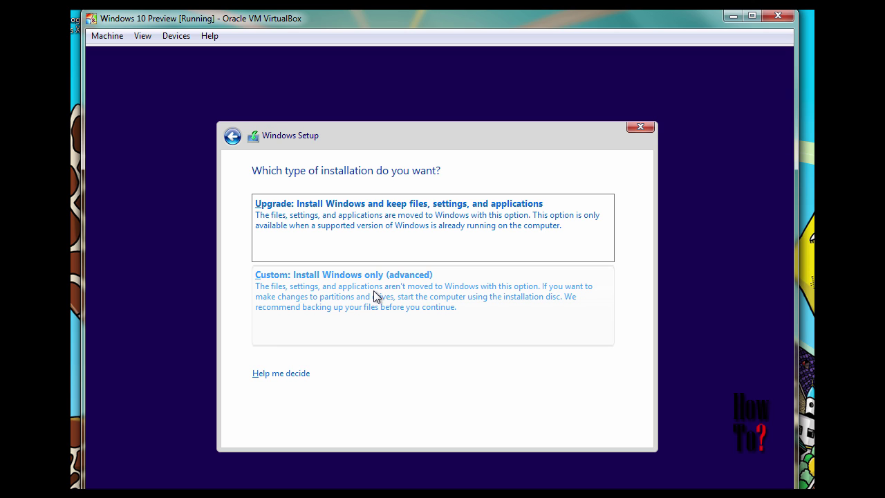
pyautogui.click(376, 295)
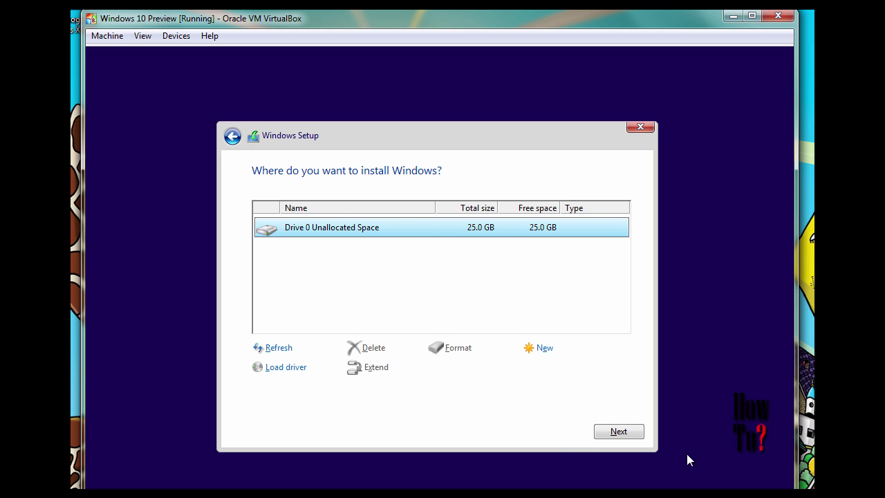
pyautogui.click(620, 432)
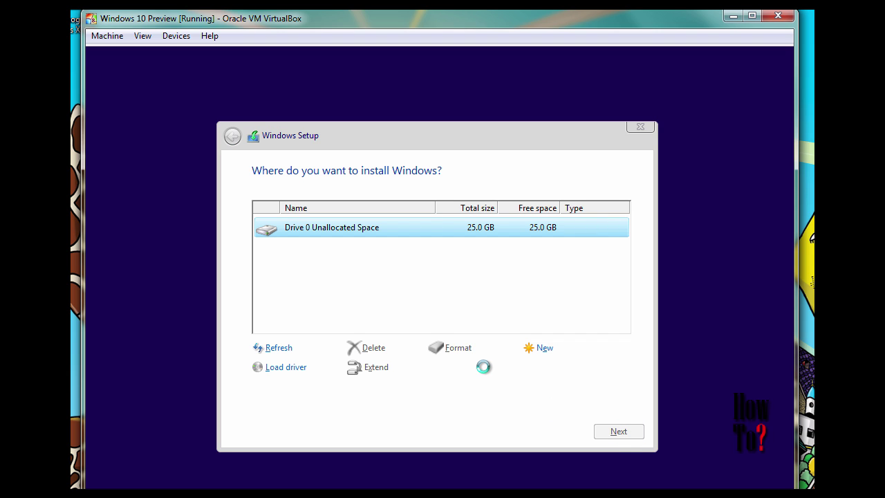